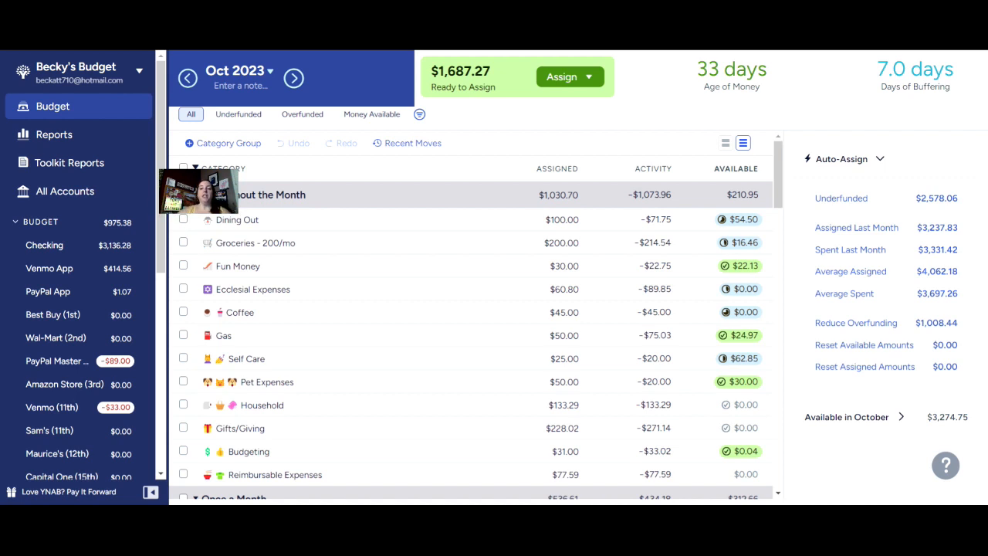
Step: Add 50 to the October assigned amount for Dining Out, bringing it to 150.00
left_click(568, 220)
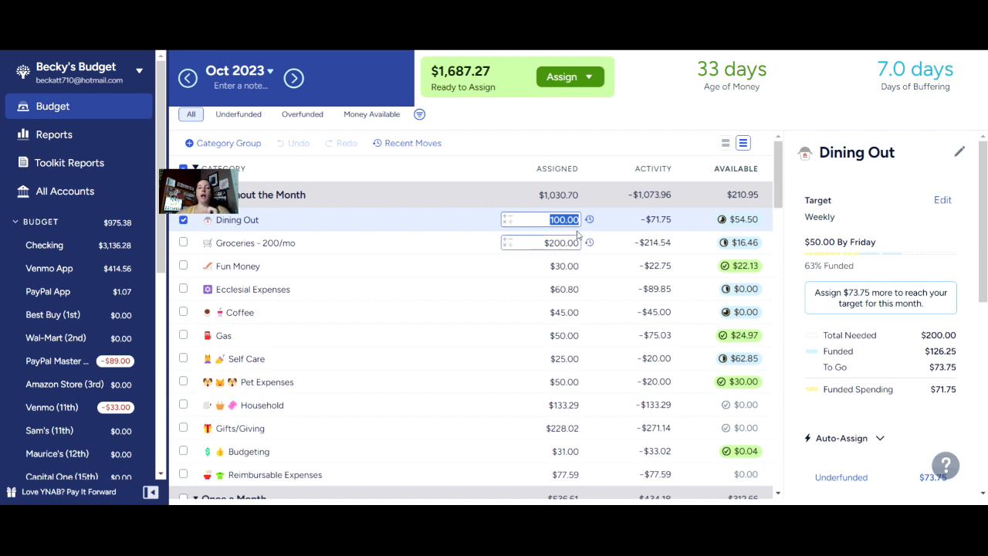
type("+")
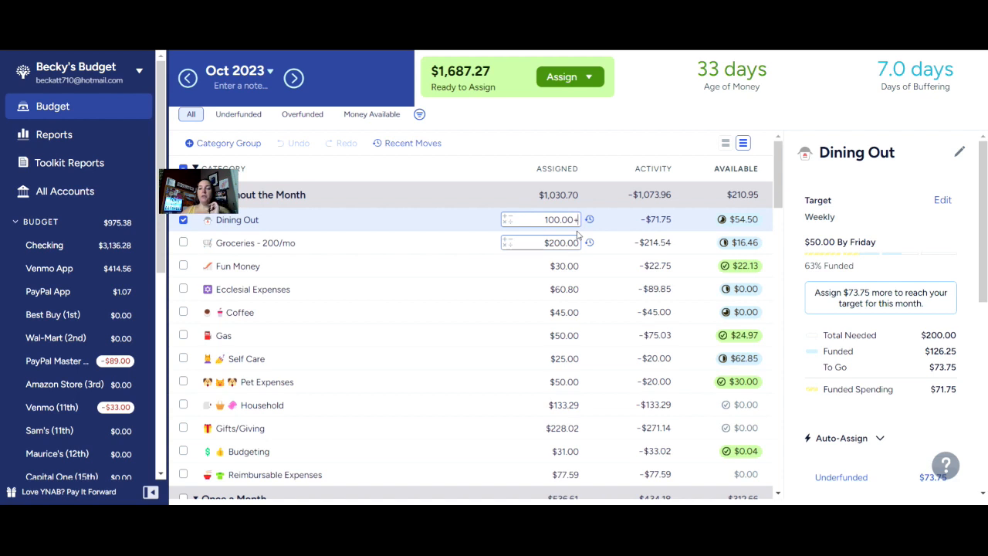
type("50")
key("Return")
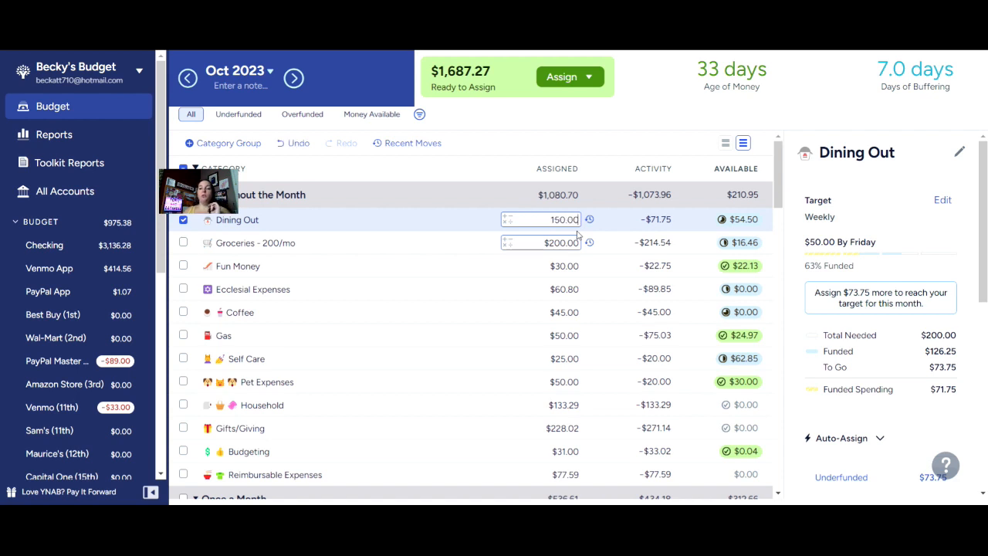
Step: Add 100 to the assigned amount for the Groceries category, bringing it to 300.00
left_click(568, 243)
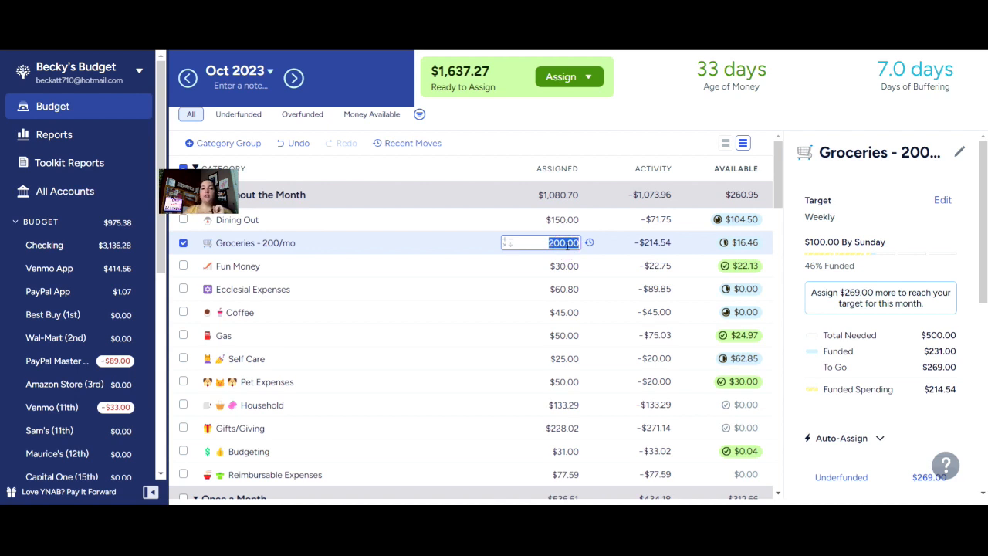
key("Right")
type("+10")
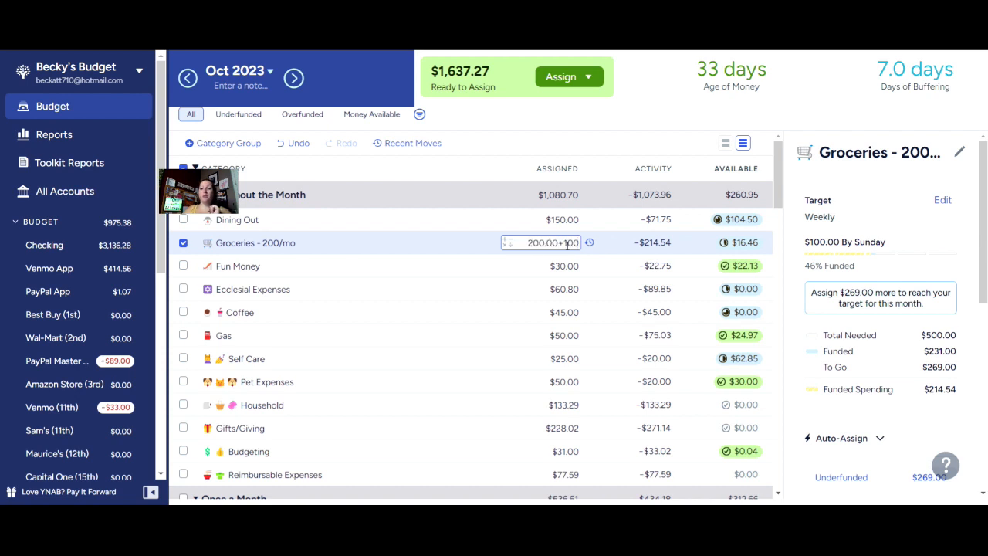
key("Return")
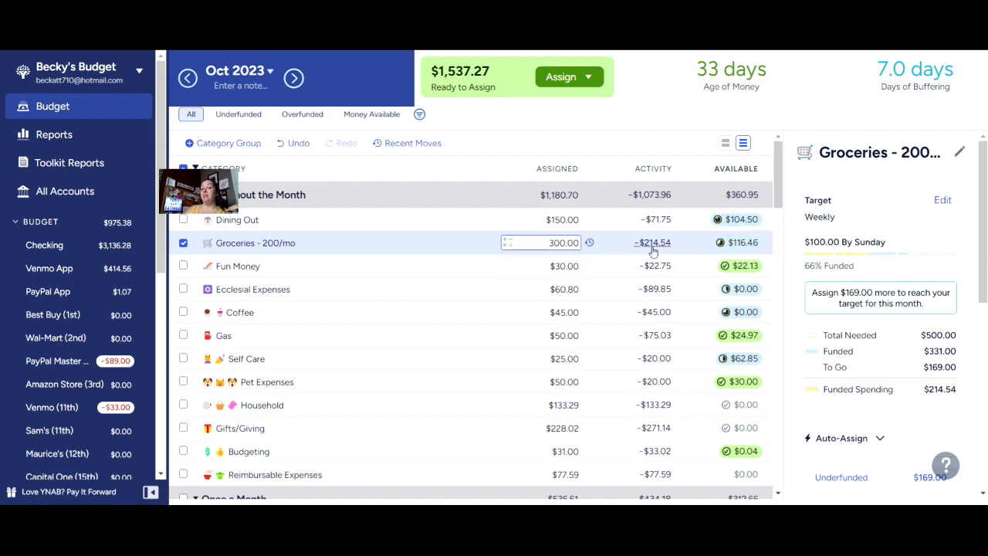
Step: Set the Fun Money category's assigned amount to 40.00 and clear the category selection
left_click(568, 266)
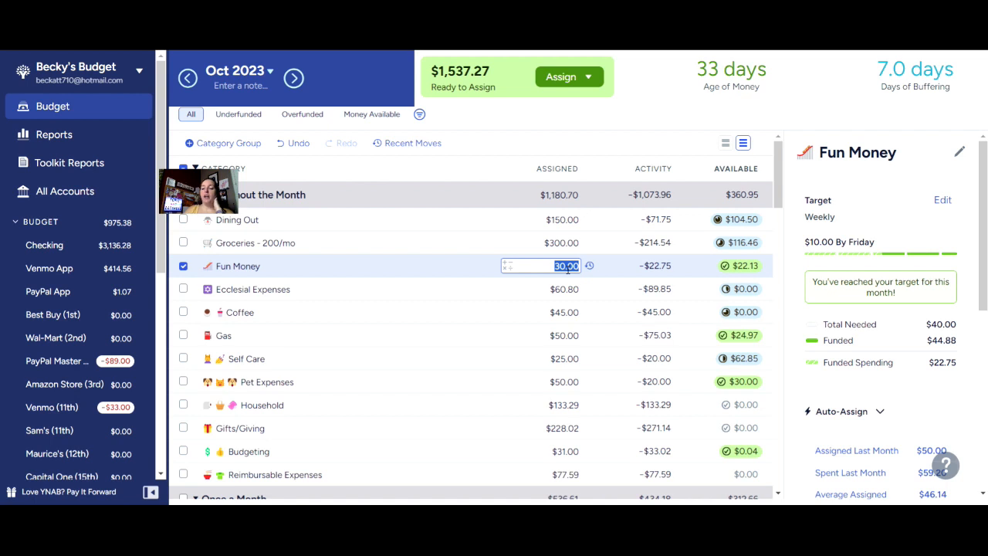
type("40")
key("Return")
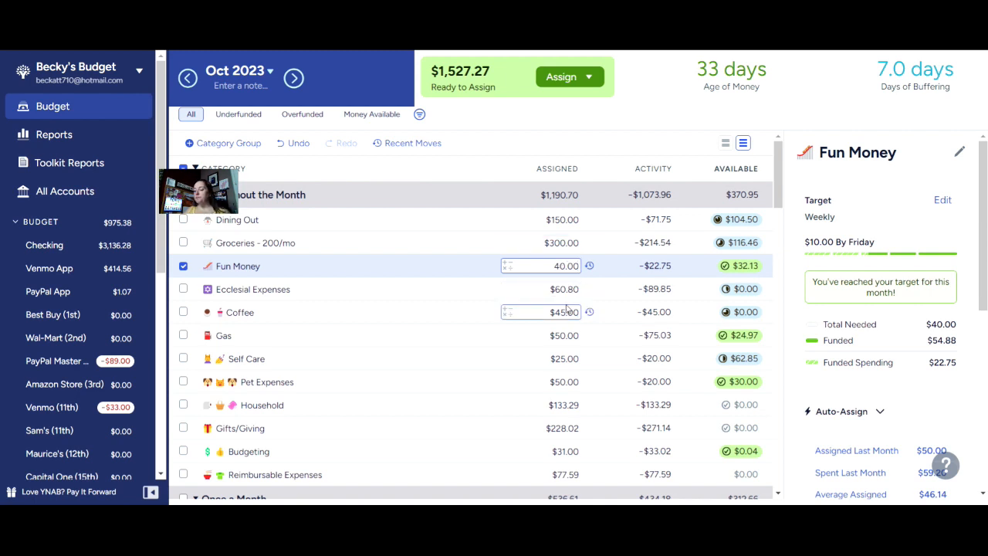
left_click(650, 151)
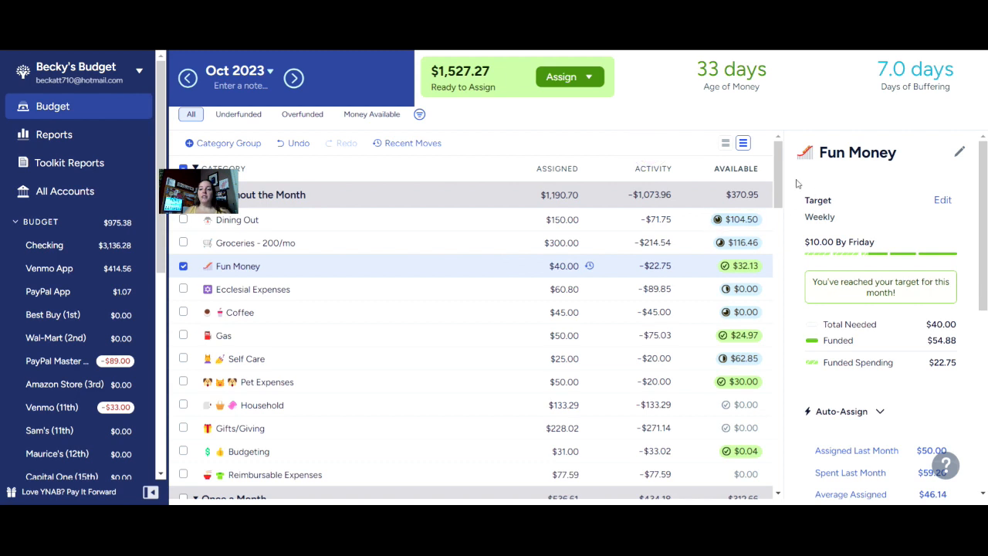
mouse_move(780, 174)
left_mouse_down()
mouse_move(780, 201)
mouse_move(786, 177)
left_mouse_up()
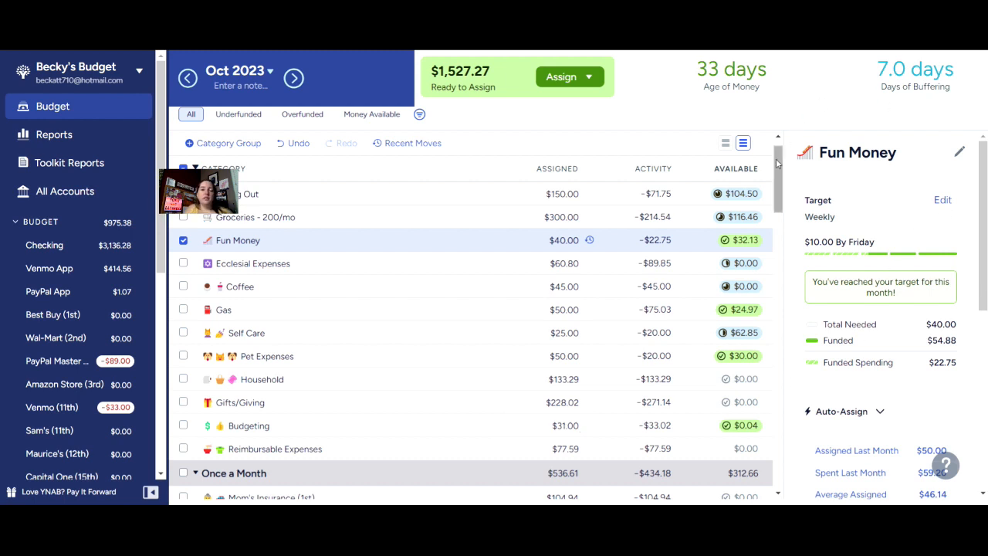
left_click(184, 240)
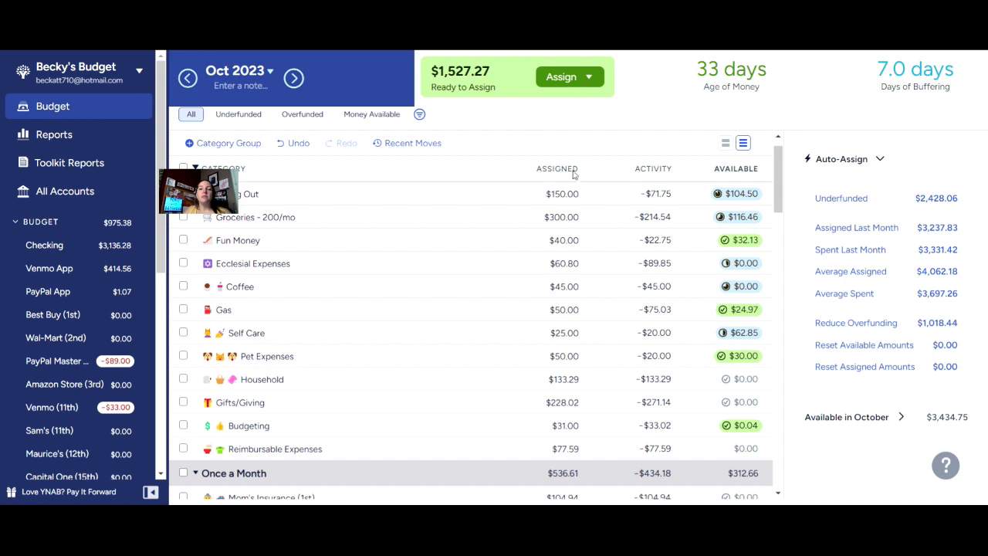
Step: Fund the Internet (23rd) category with its underfunded amount of $64.95 using Auto-Assign
left_click_drag(780, 173, 784, 247)
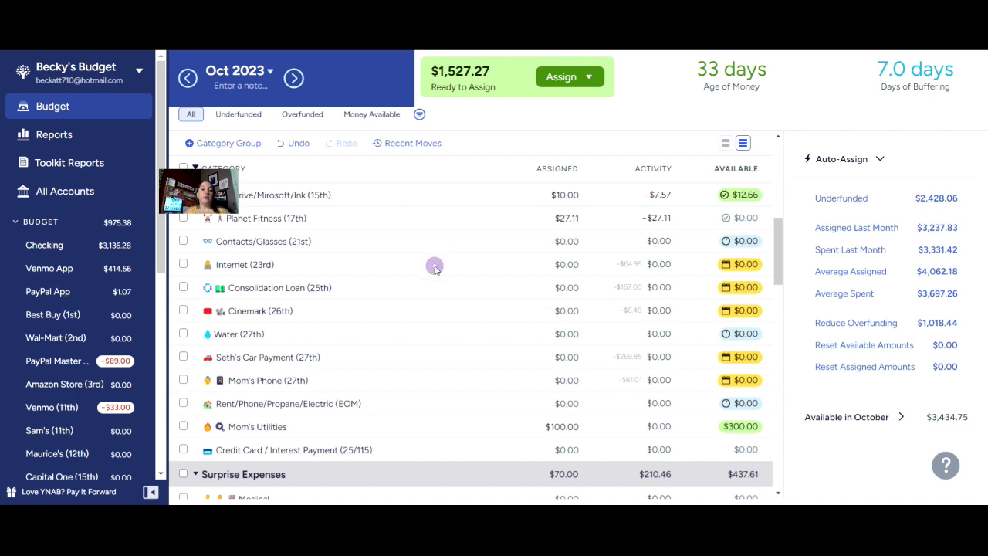
left_click(434, 268)
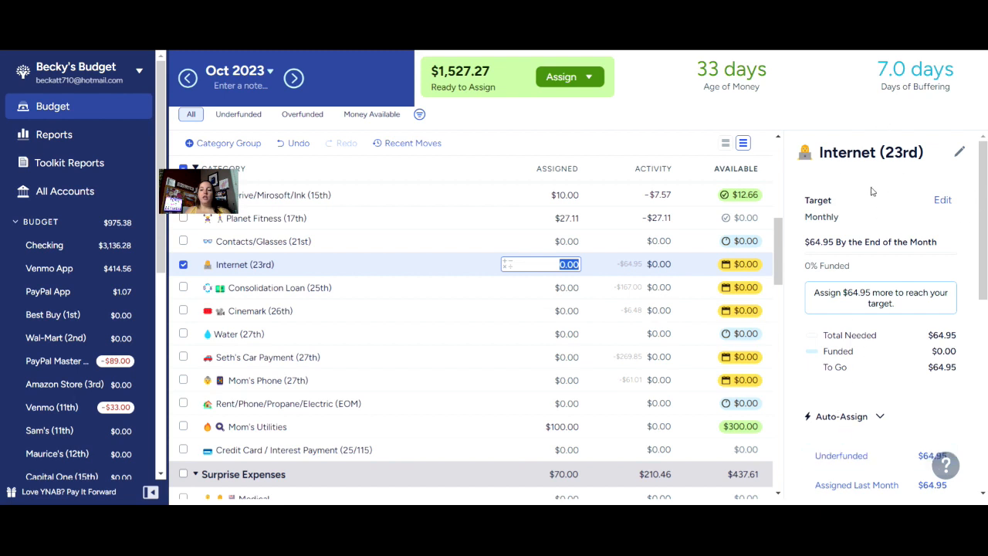
left_click(838, 457)
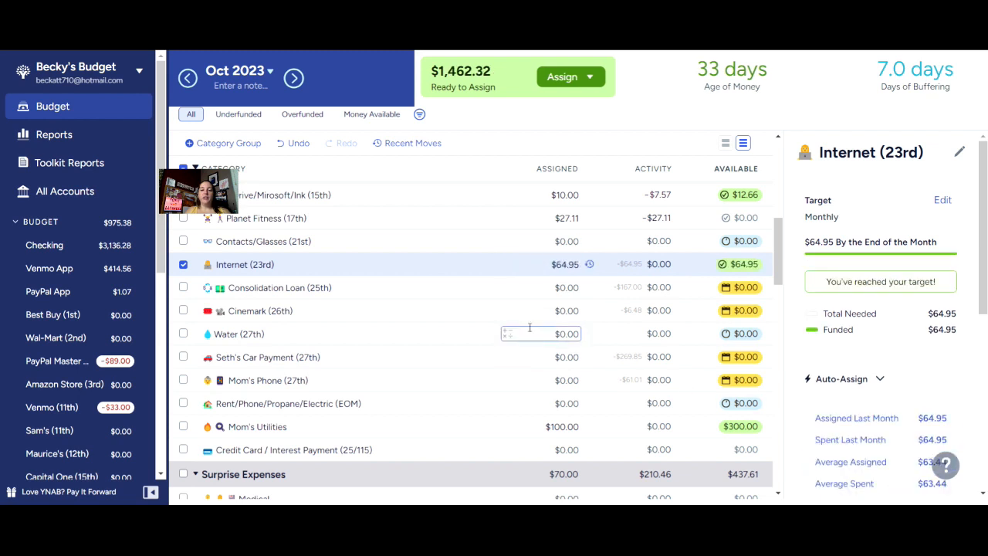
Step: Assign 167.00 to the Consolidation Loan (25th) category
left_click(562, 290)
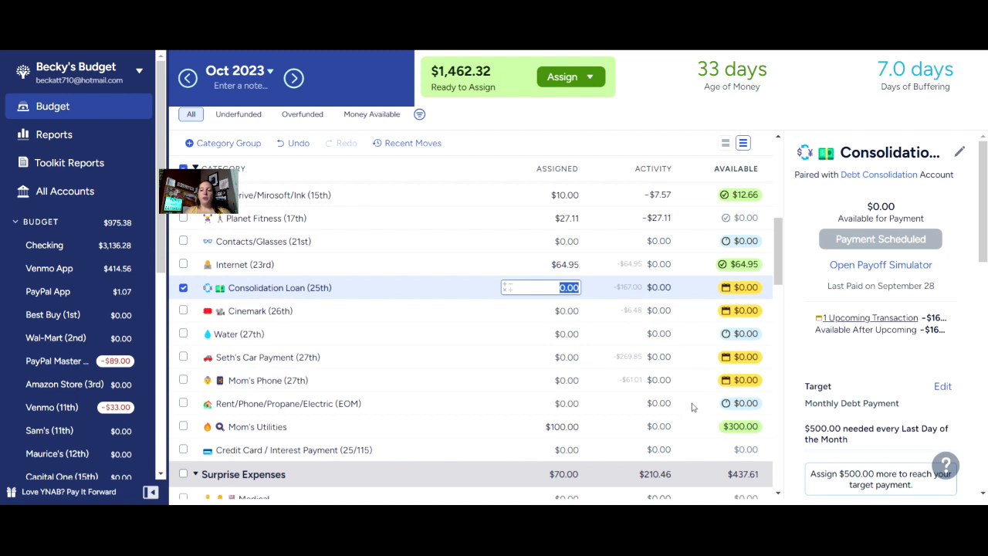
type("+167")
key("Return")
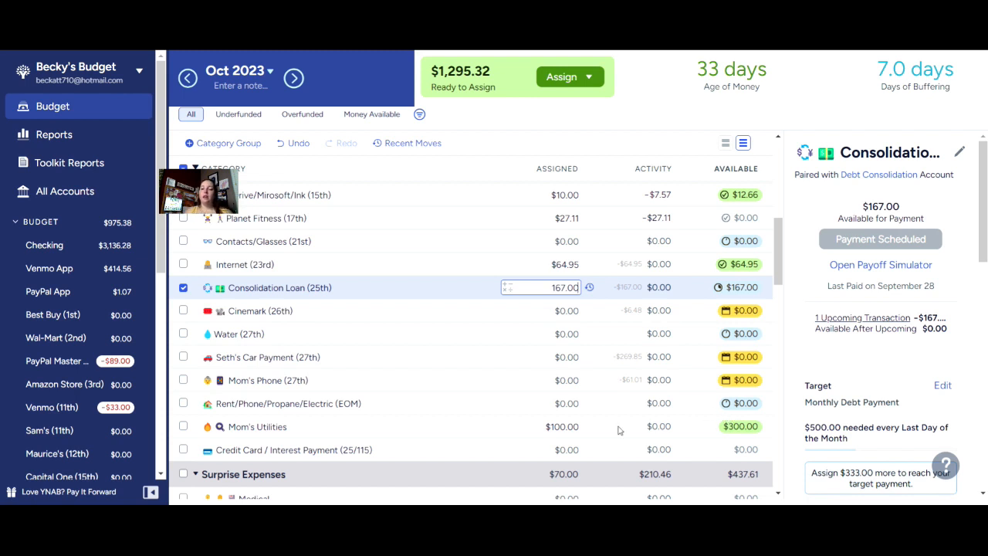
Step: Set the monthly target for Cinemark (26th) to 6.48 and auto-assign its underfunded amount
left_click(554, 311)
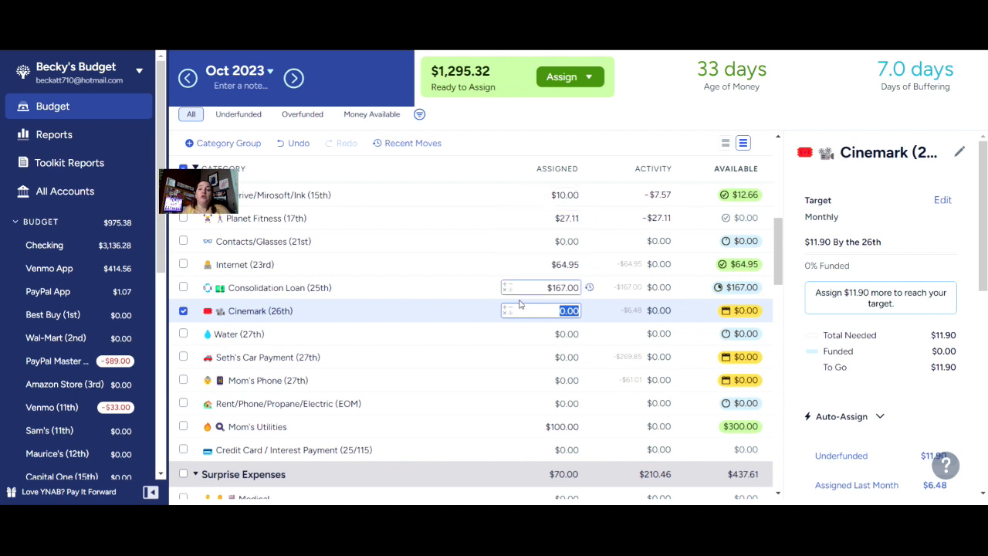
left_click(944, 200)
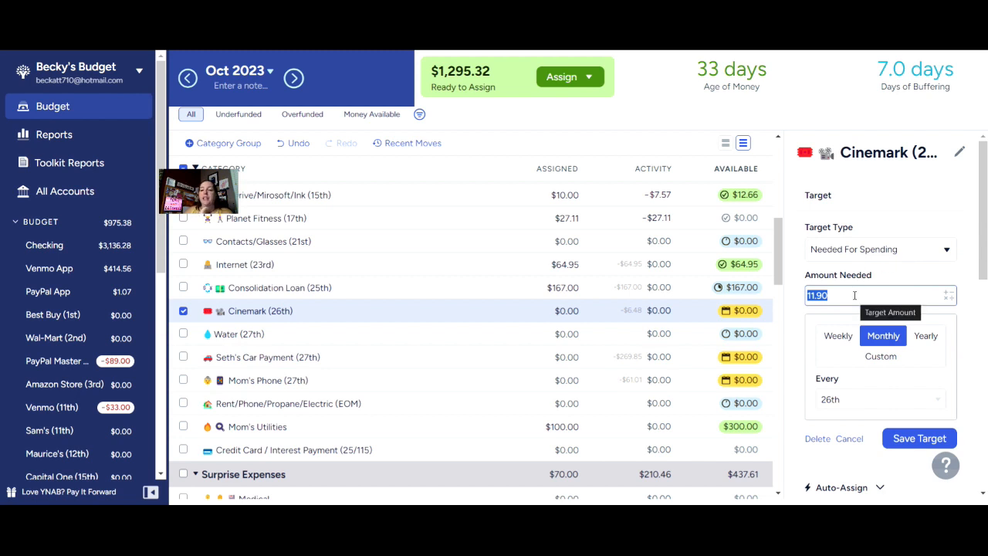
type("6.48")
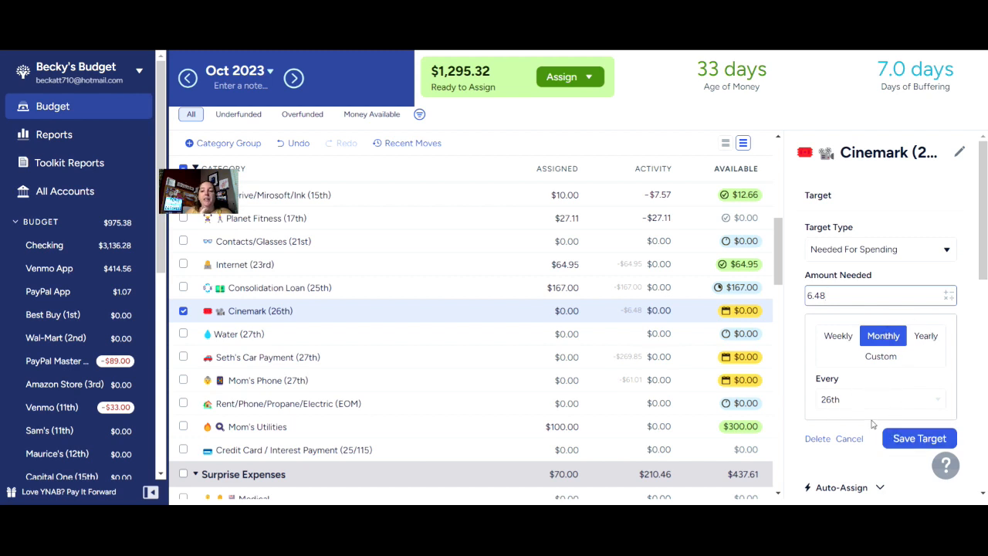
left_click(902, 438)
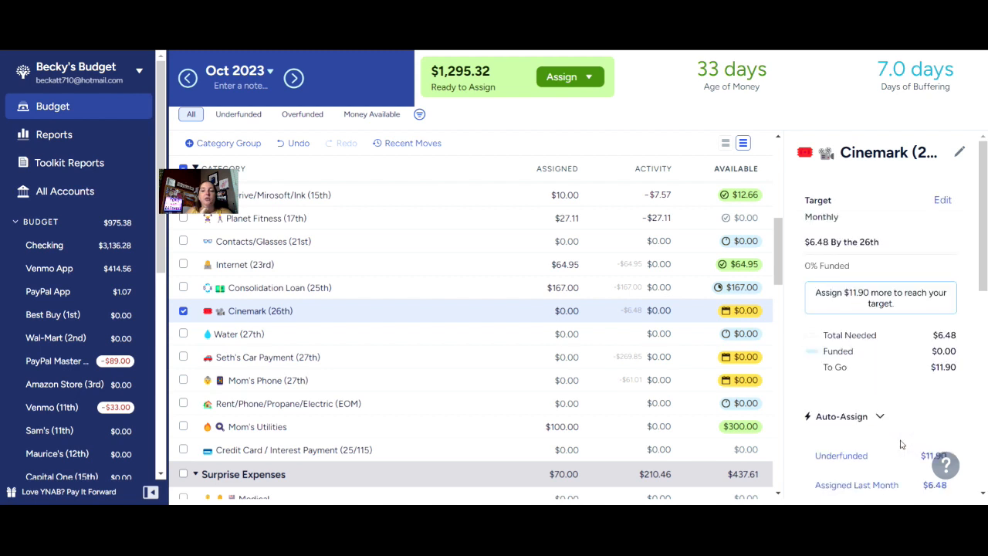
left_click(846, 457)
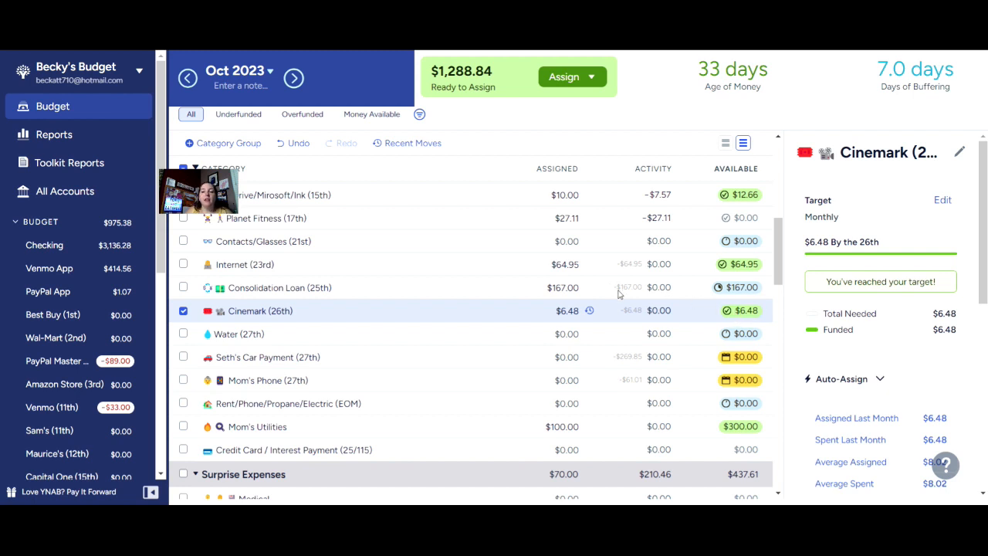
Step: Try dividing Cinemark's assigned amount by 2, undo the change, and deselect the category
left_click(571, 312)
double_click(571, 311)
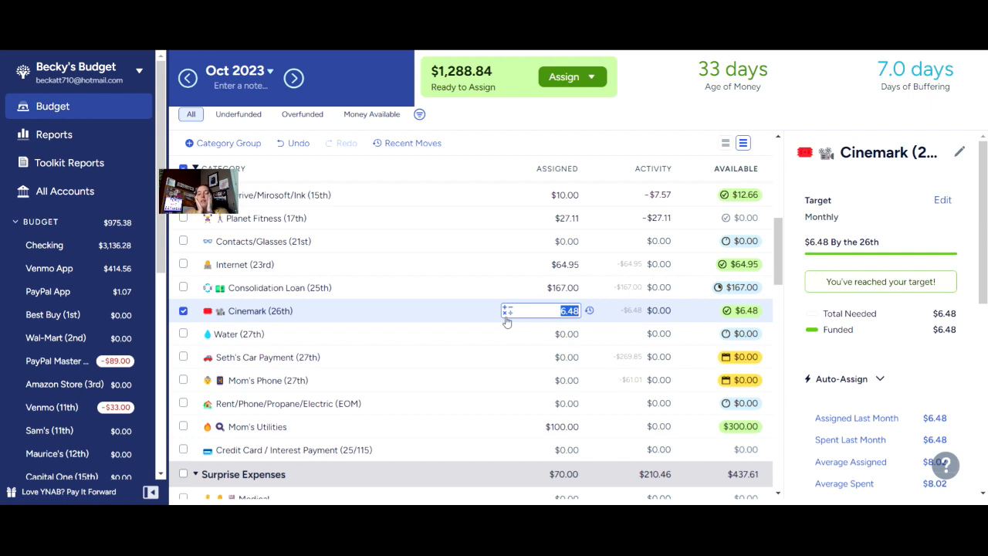
type("6.48/")
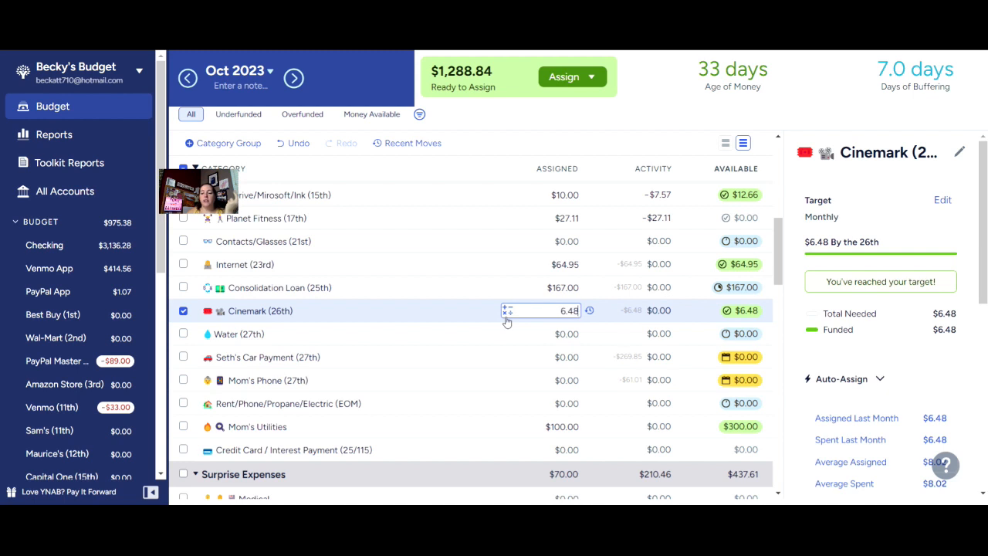
type("2")
key("Return")
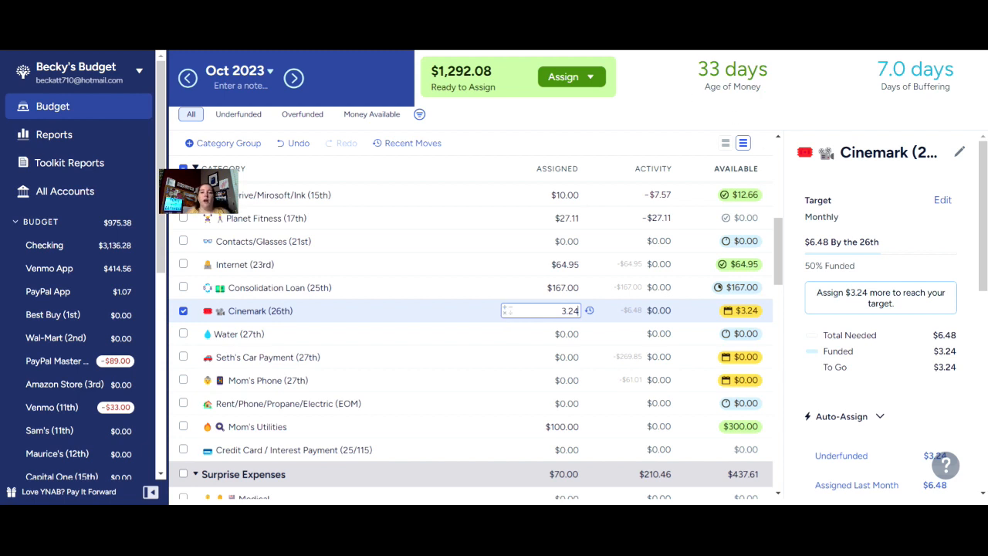
left_click(640, 112)
left_click(298, 146)
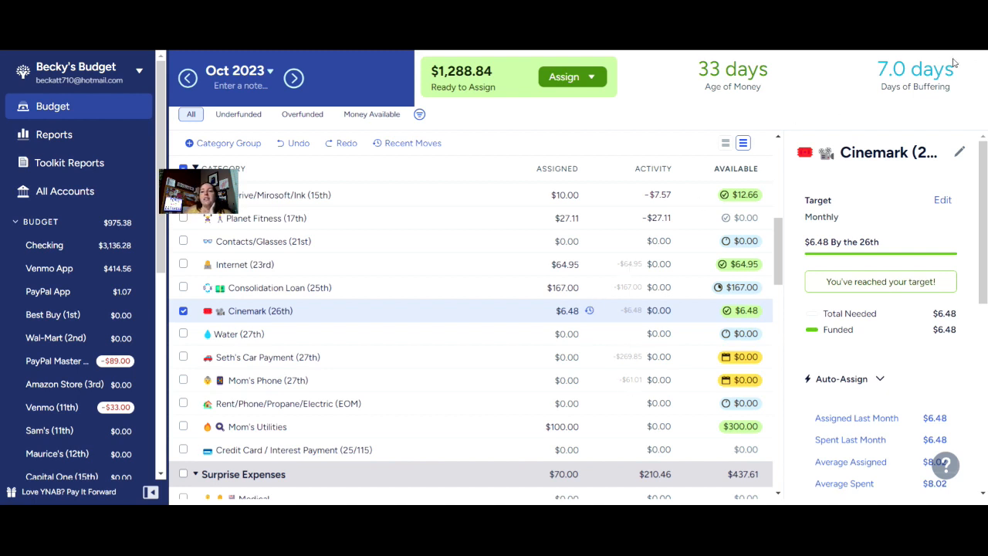
mouse_move(916, 71)
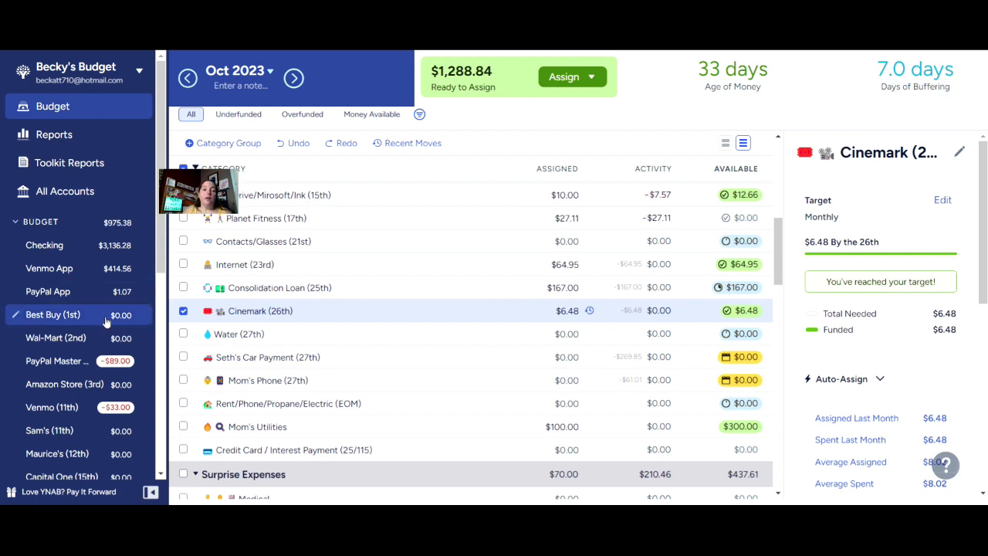
left_click(183, 311)
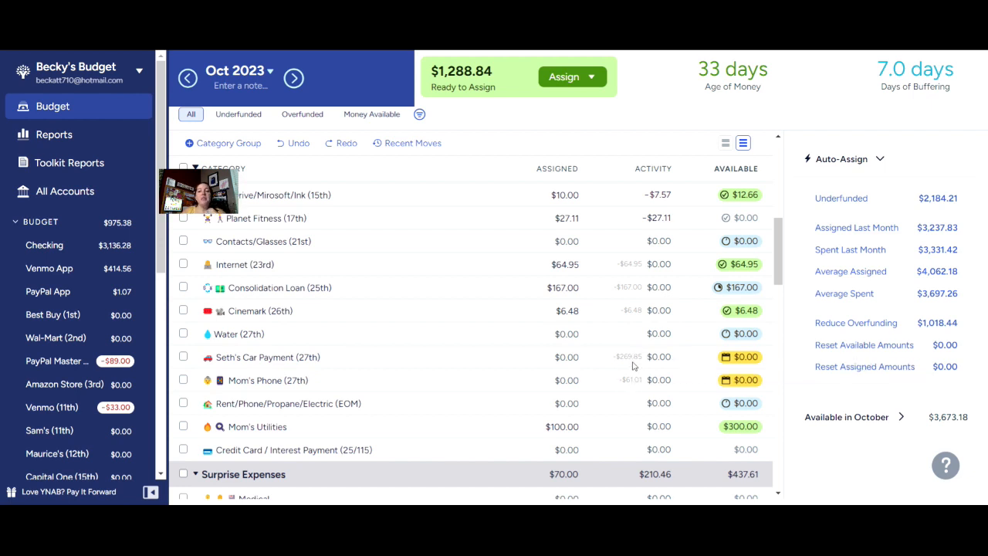
mouse_move(635, 359)
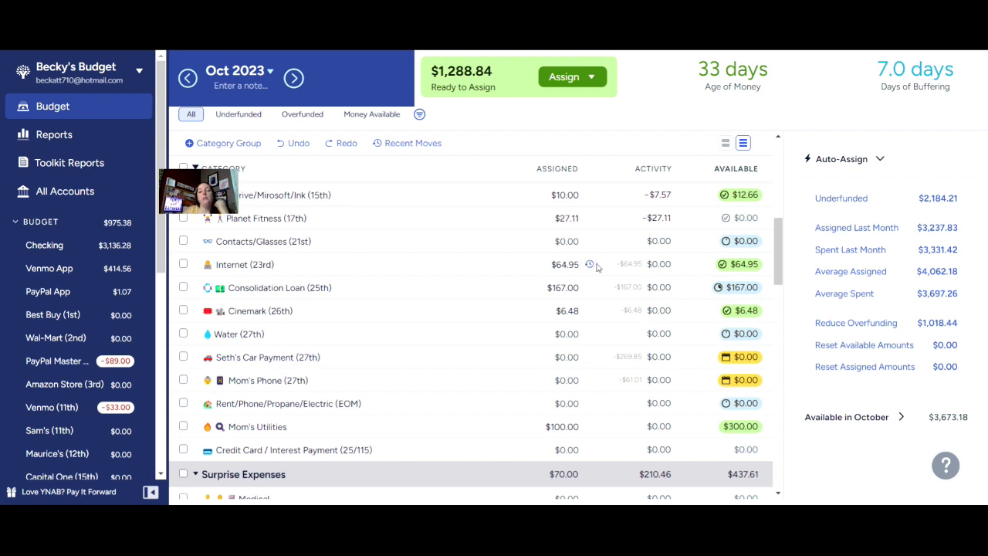
mouse_move(632, 270)
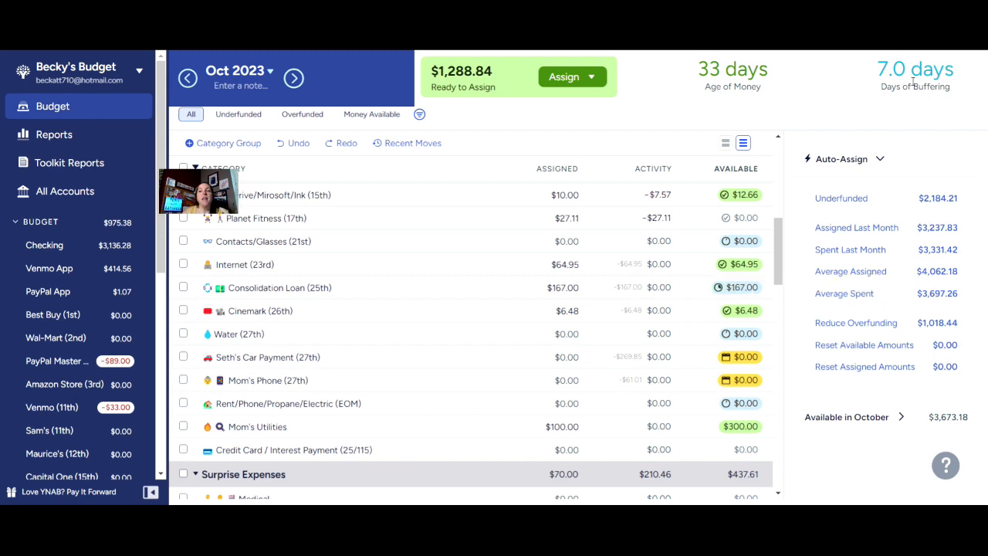
mouse_move(910, 89)
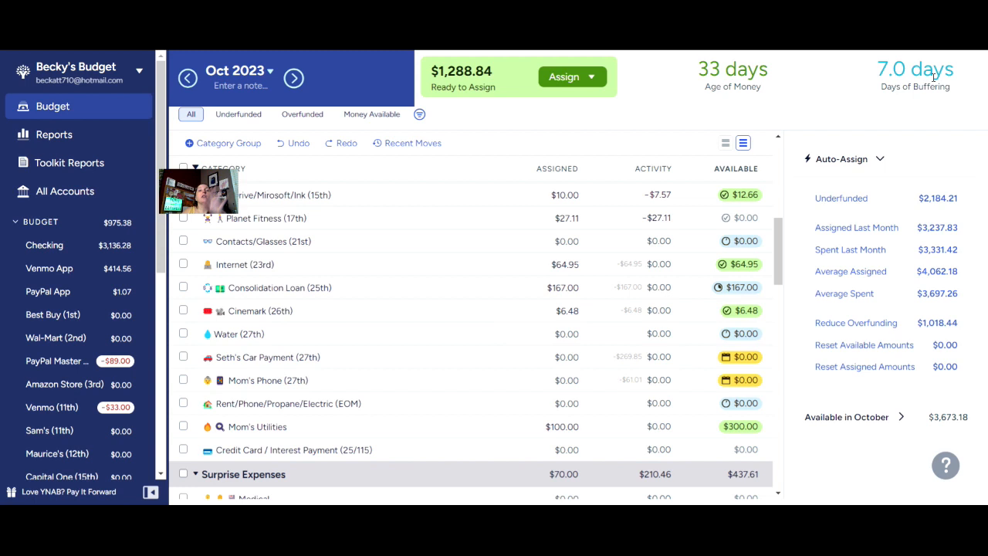
mouse_move(935, 76)
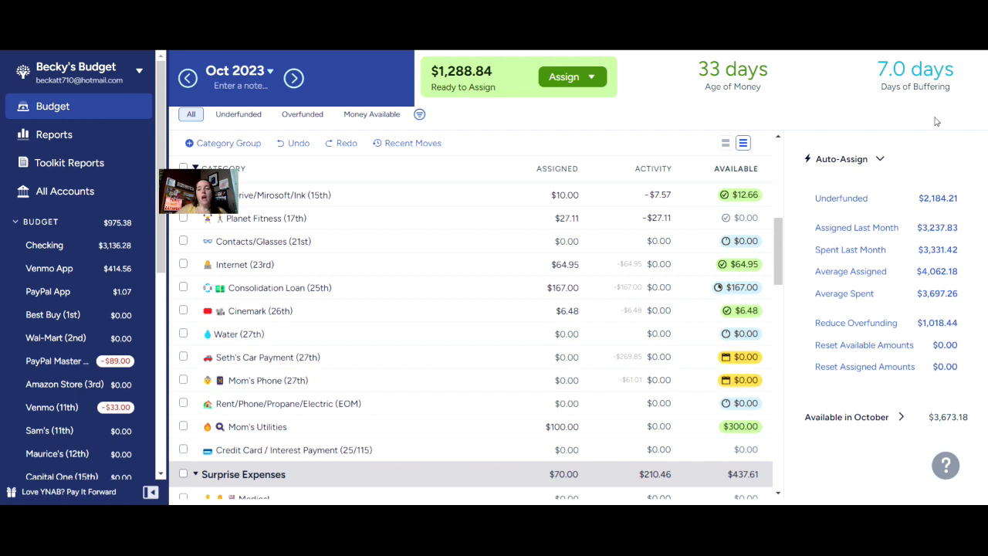
left_click(778, 238)
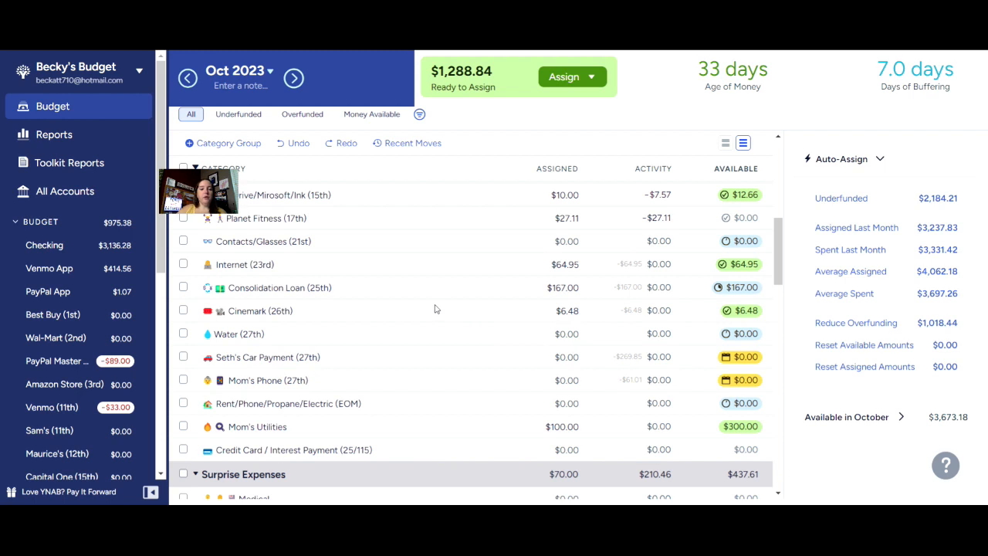
mouse_move(454, 310)
left_mouse_down()
mouse_move(452, 206)
mouse_move(454, 325)
left_mouse_up()
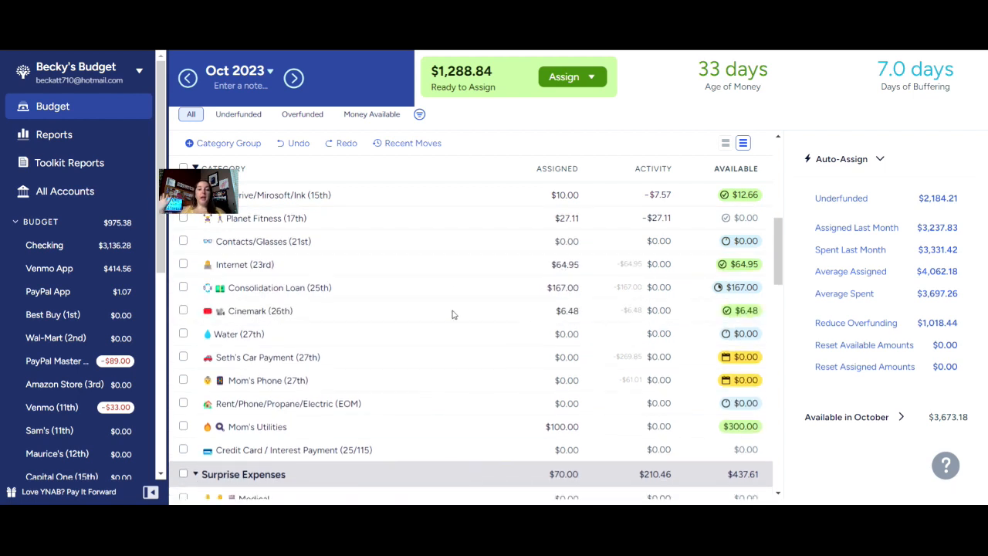
Step: Show progress bars in the category list and bring the Surprise Expenses group into view
left_click(727, 142)
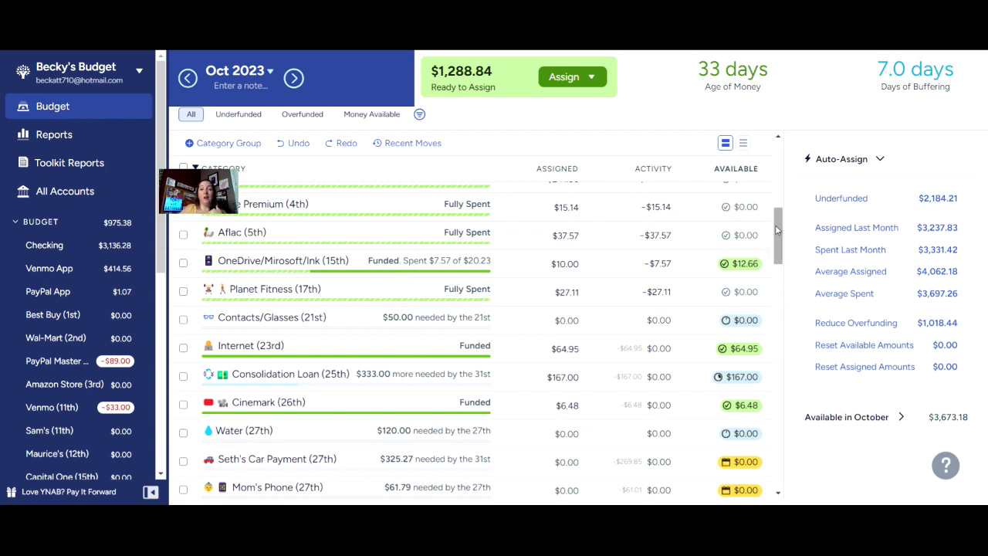
left_click_drag(777, 230, 777, 280)
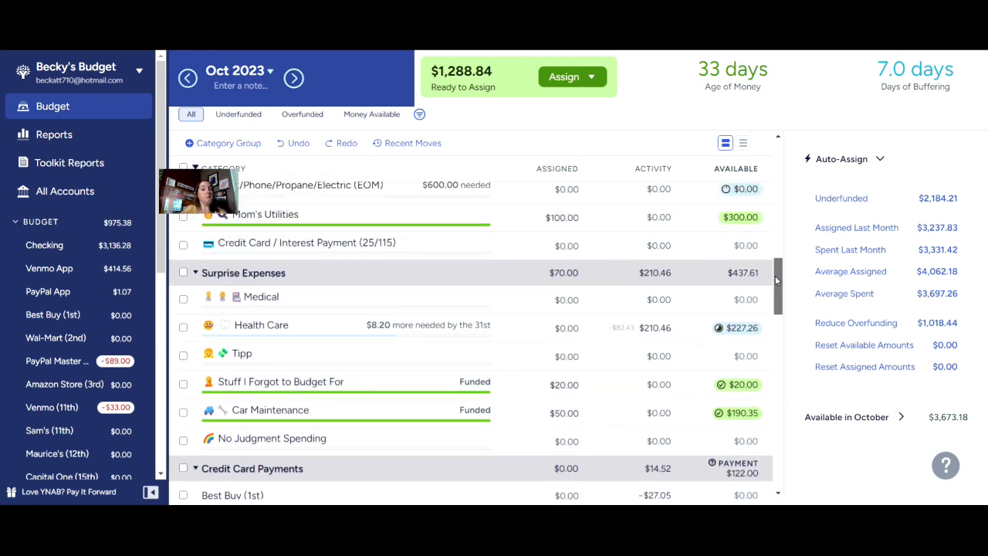
Step: Hide the progress bars in the category list to return to the compact view
left_click(742, 144)
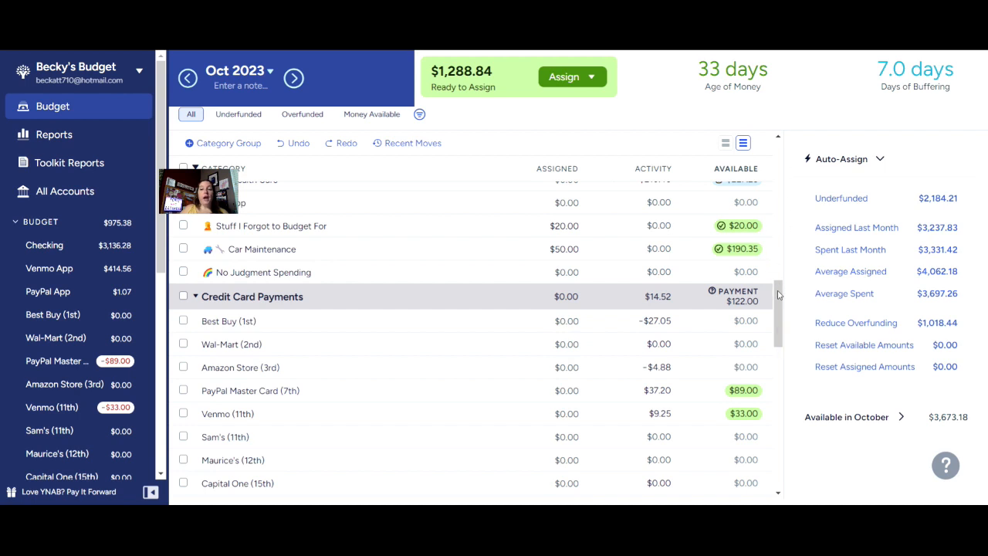
scroll(779, 294, "down", 1)
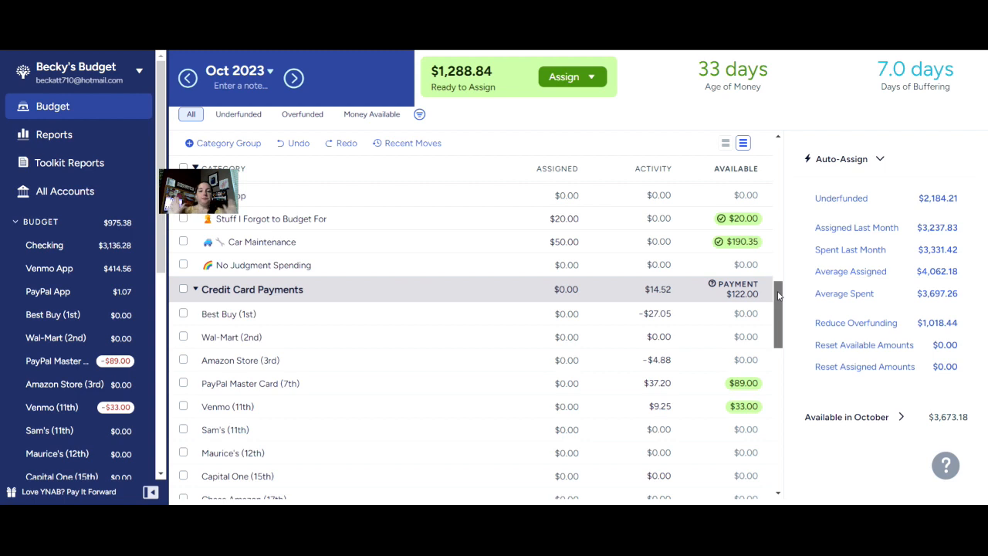
Step: Auto-assign the underfunded amount of $80.00 to the Mattress Firm (21st) credit card payment category
left_click_drag(778, 295, 779, 343)
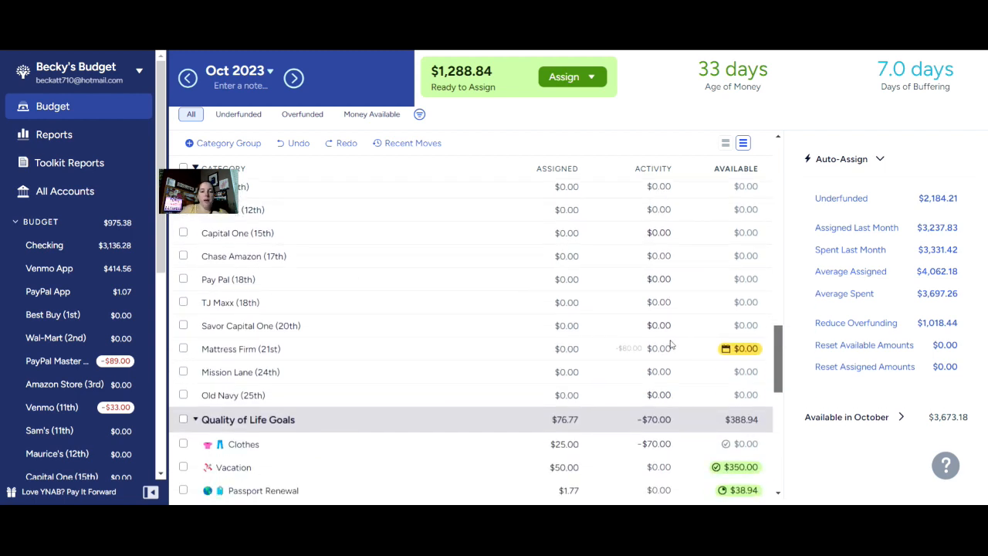
left_click(601, 349)
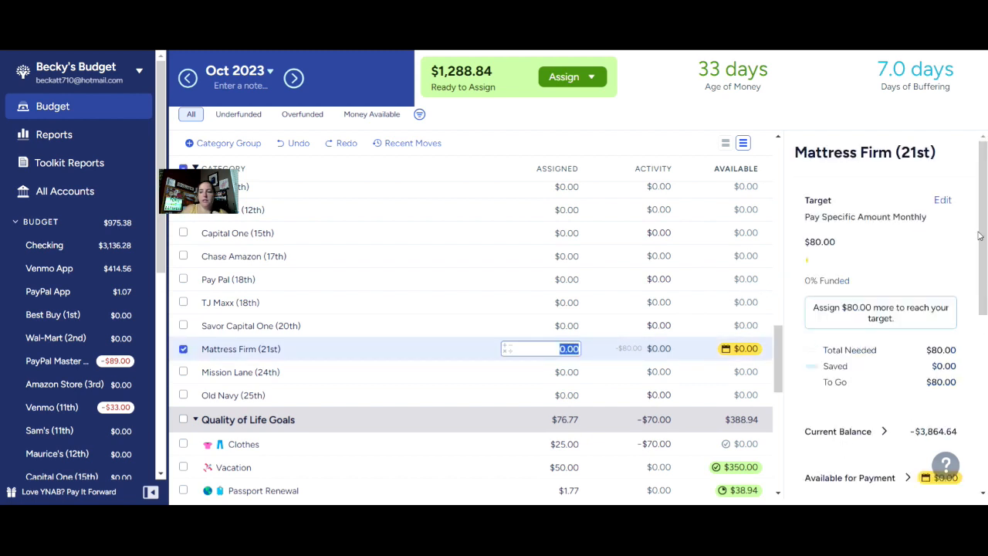
left_click(974, 220)
left_click_drag(982, 216, 982, 262)
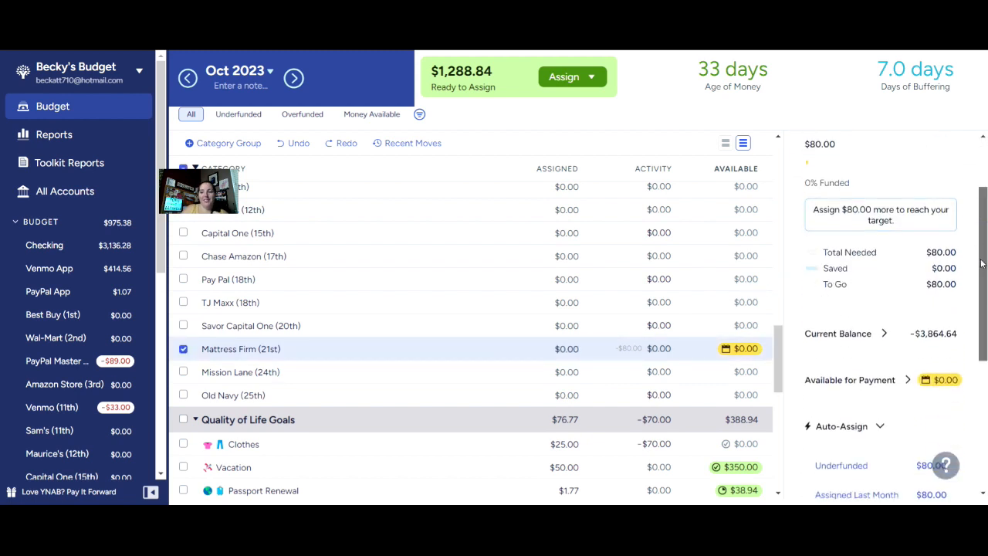
left_click(834, 463)
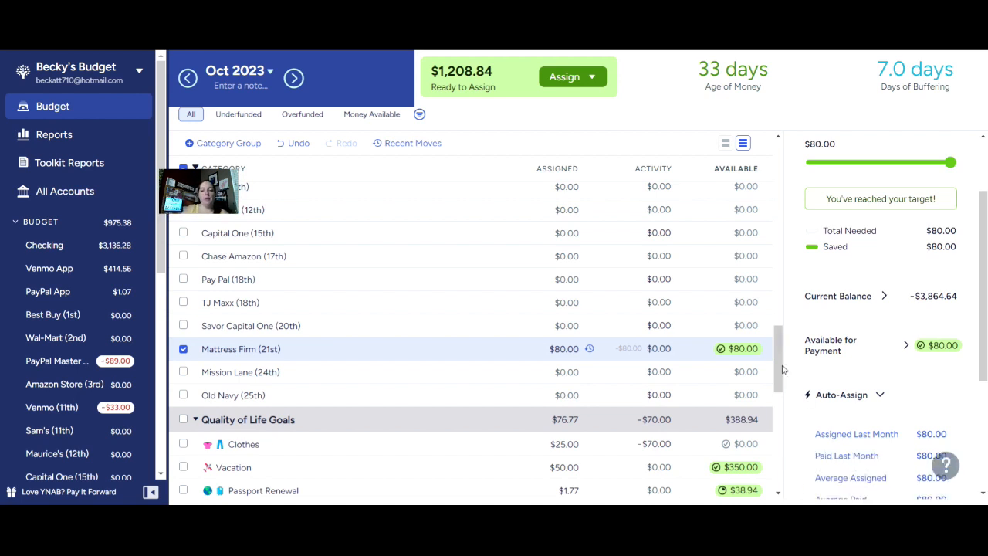
Step: Review the Quality of Life Goals, Surprise Expenses and Credit Card Payments groups, checking the available amounts for the card payments
scroll(779, 375, "down", 3)
left_click_drag(778, 379, 777, 382)
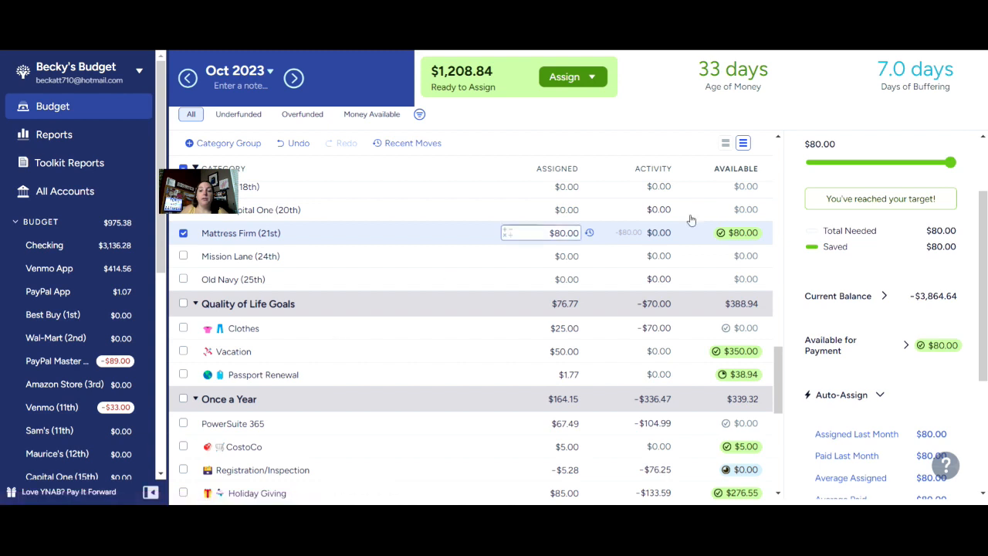
left_click_drag(778, 402, 787, 354)
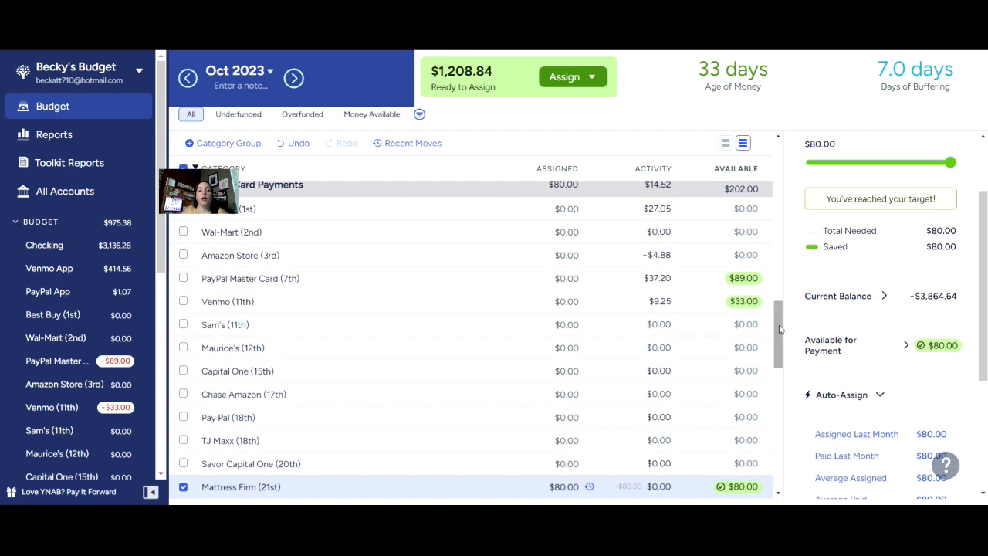
left_click_drag(779, 330, 789, 280)
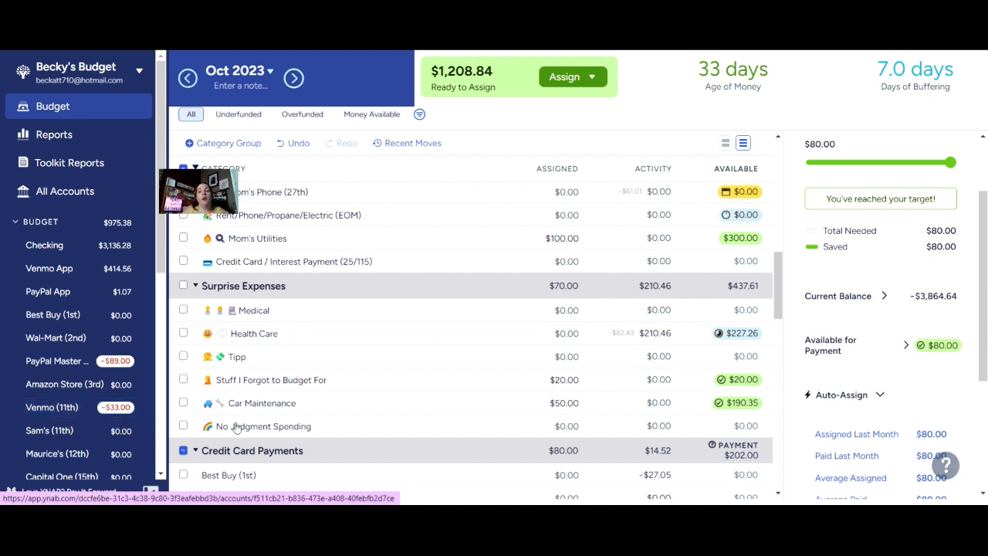
left_click_drag(779, 268, 776, 316)
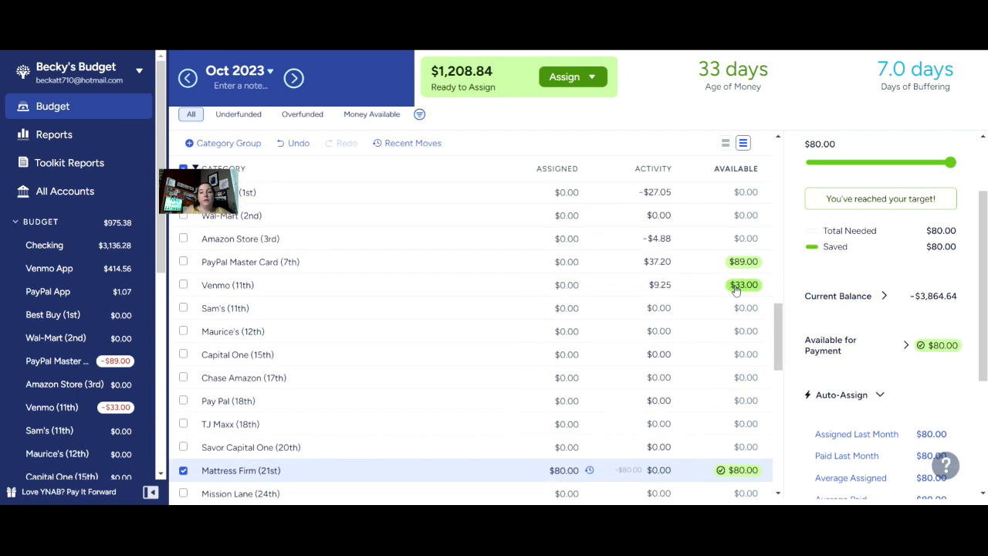
mouse_move(735, 290)
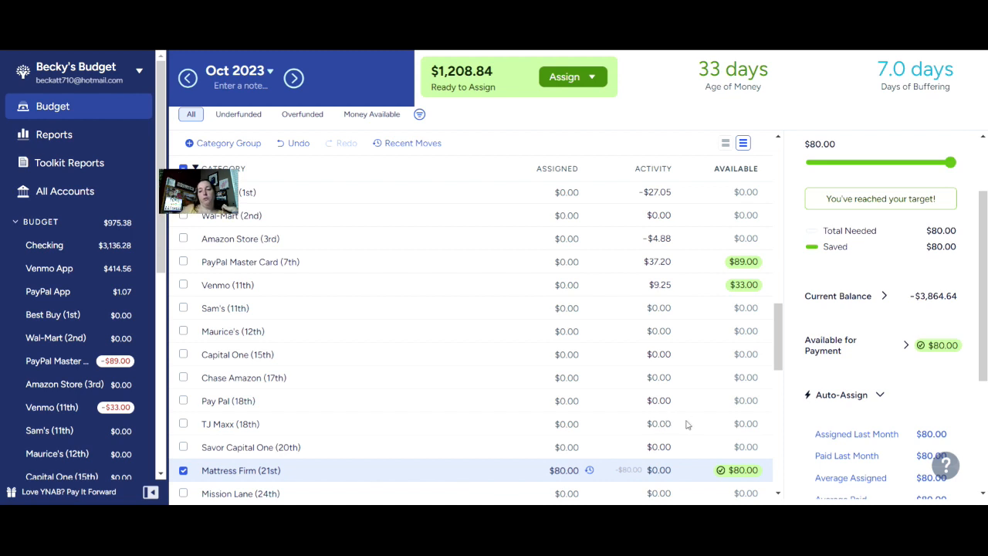
mouse_move(718, 476)
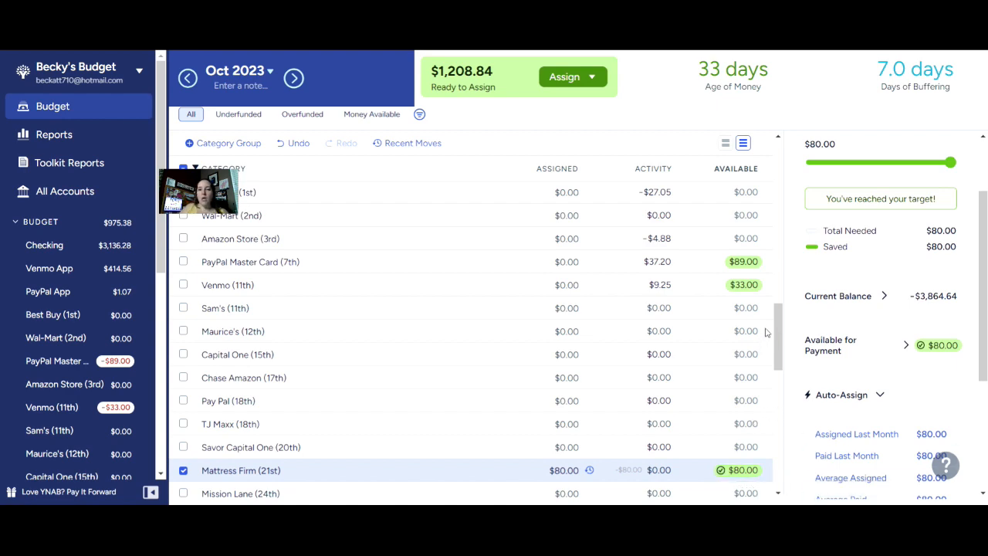
Step: Assign the remaining 1208.84 to the Week 5 category in the Weekly Breakdown group
left_click_drag(779, 317, 771, 441)
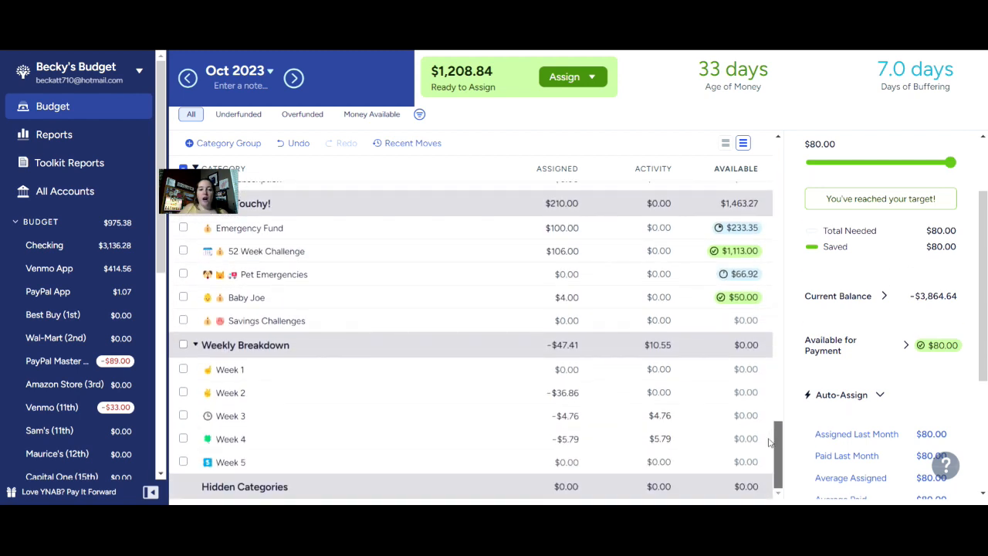
left_click(566, 462)
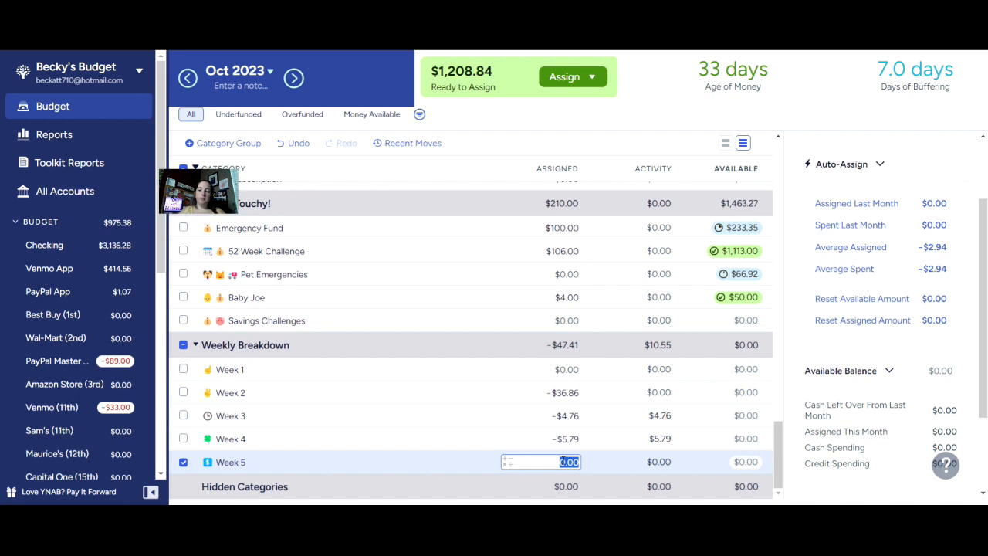
type("12")
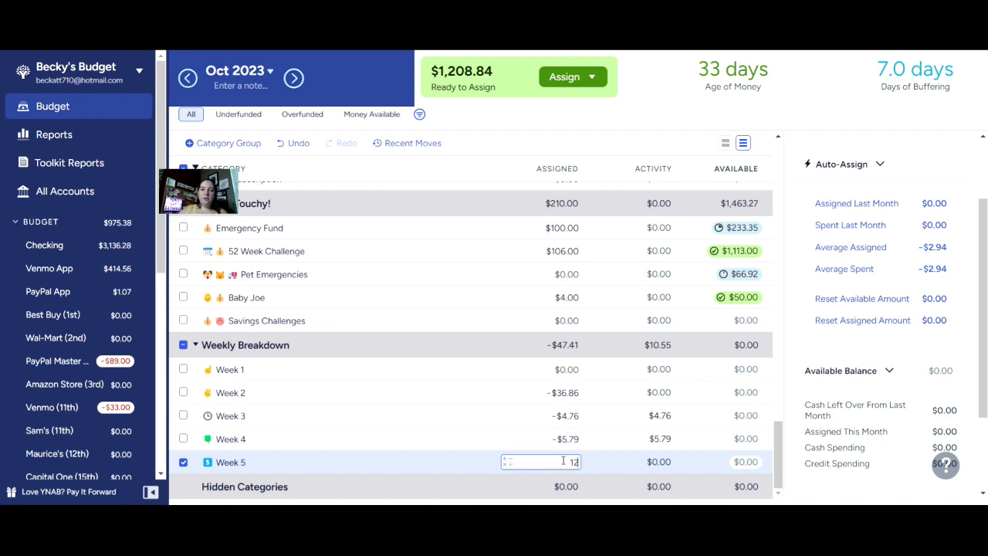
type("08.84")
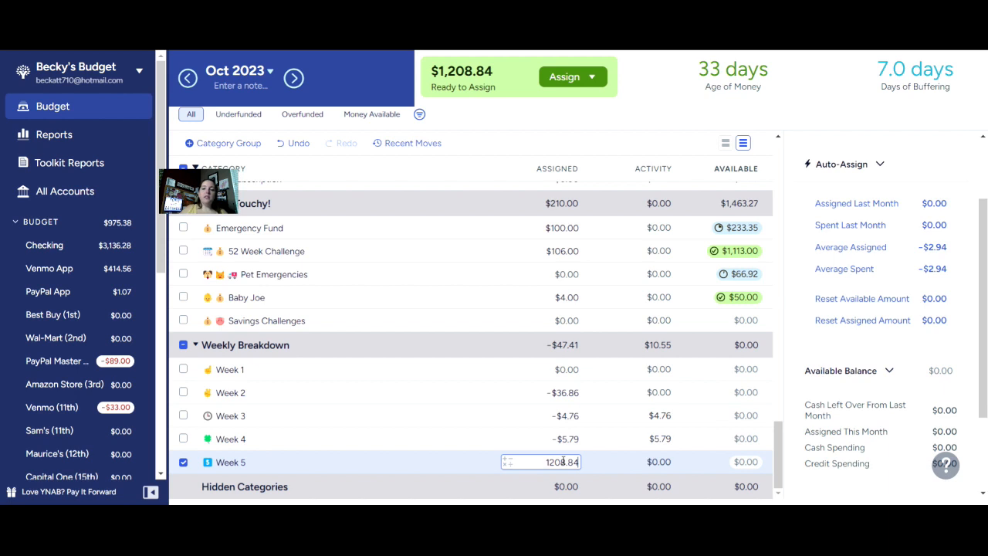
key("Return")
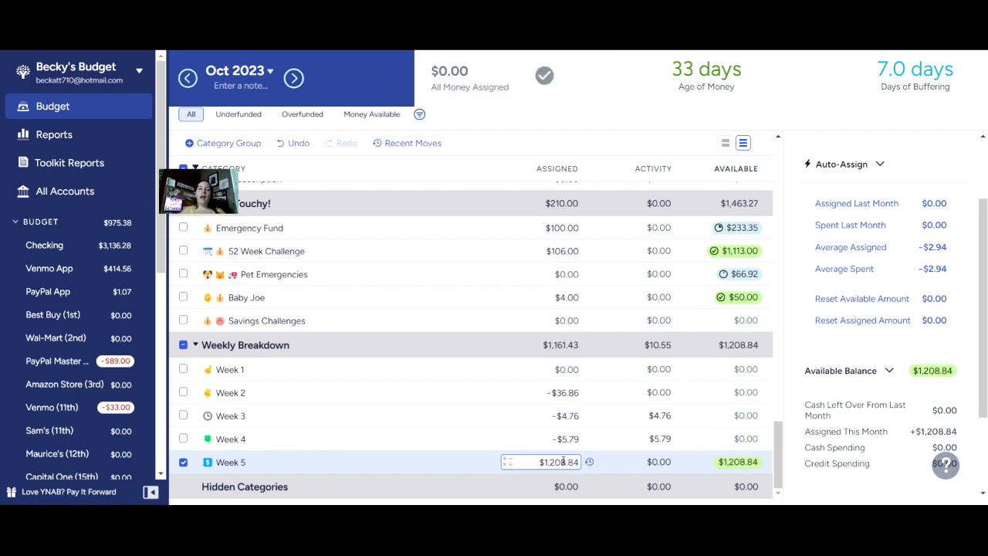